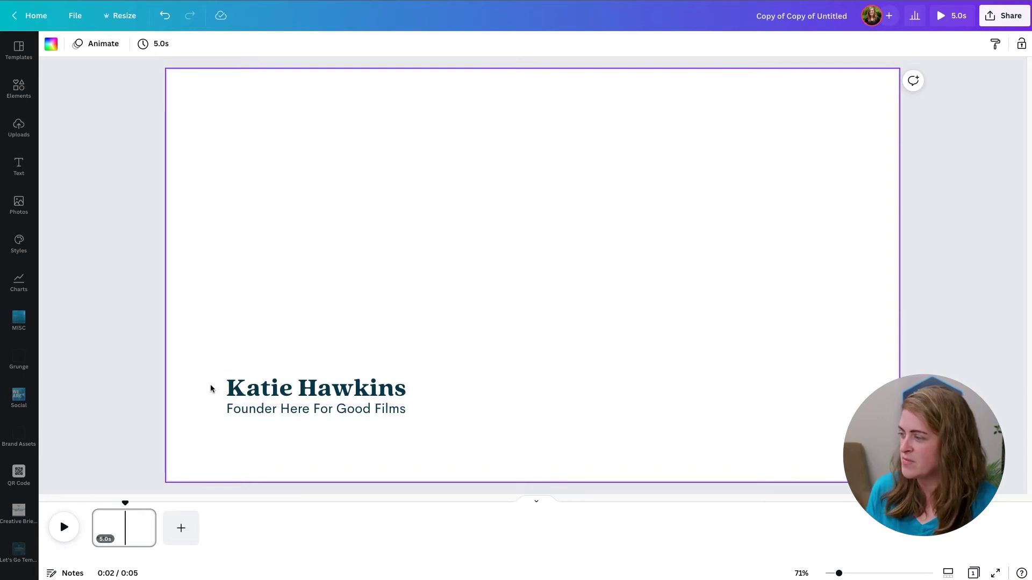
left_click(241, 386)
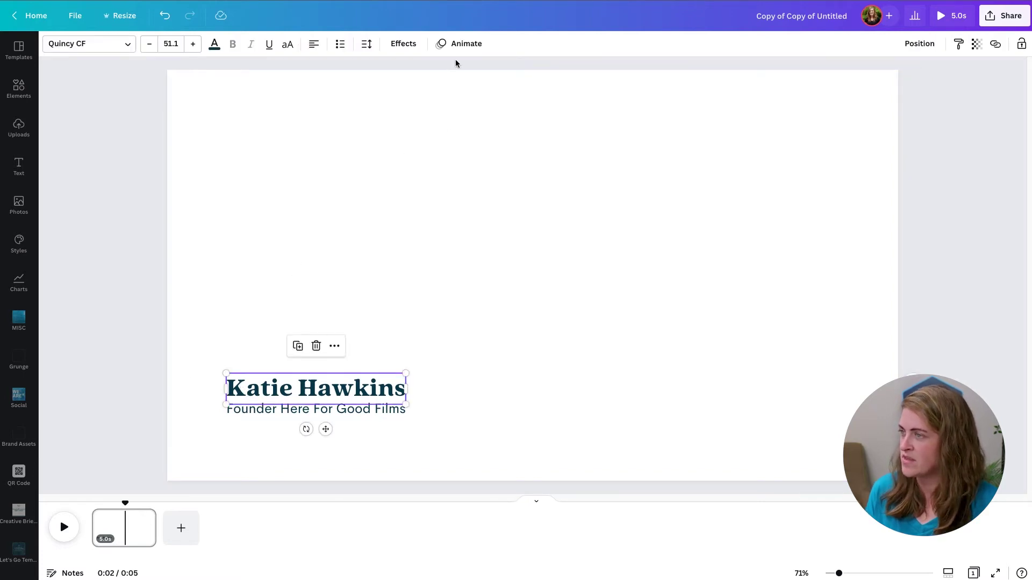
left_click(461, 46)
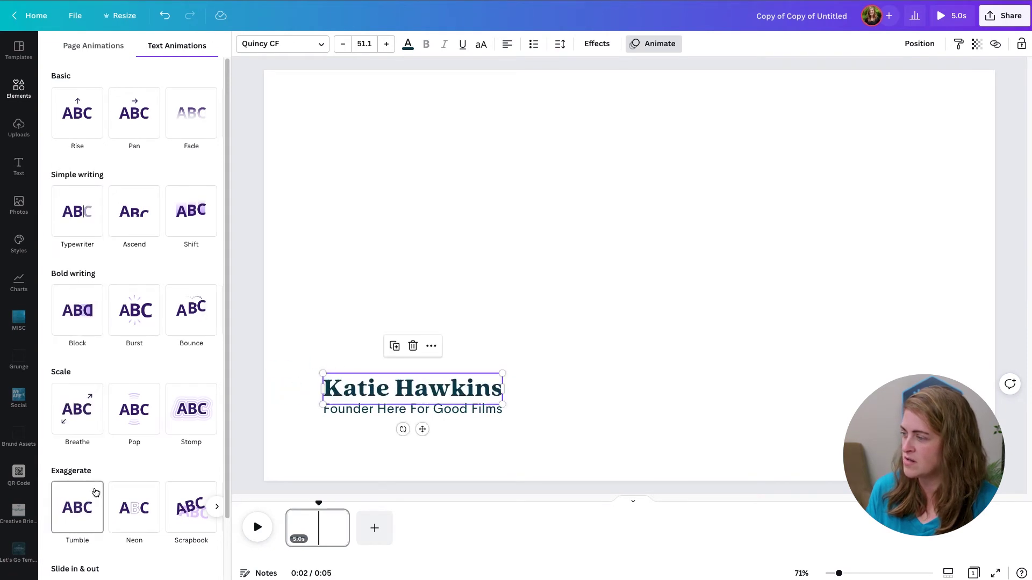
left_click(92, 323)
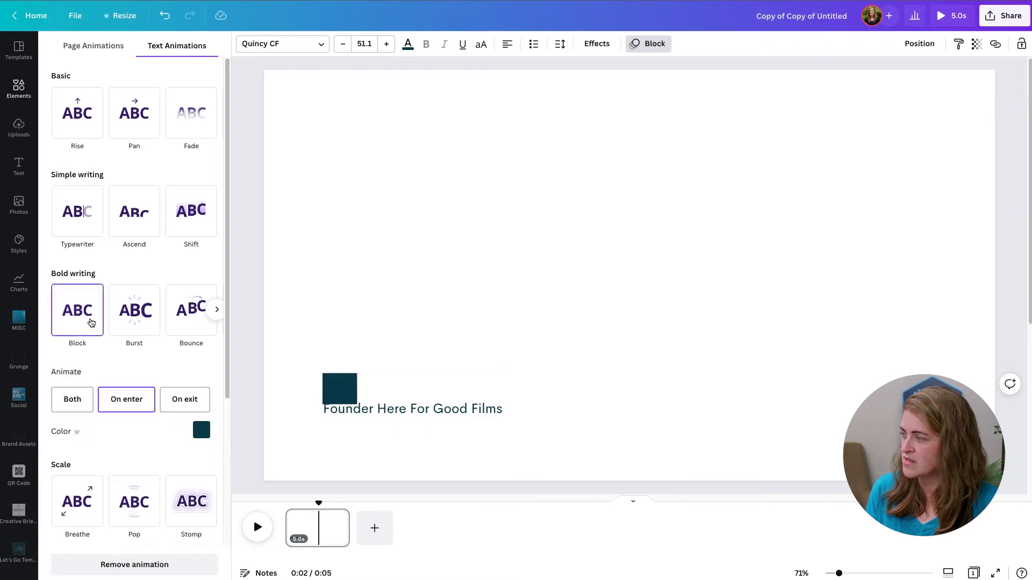
left_click(201, 430)
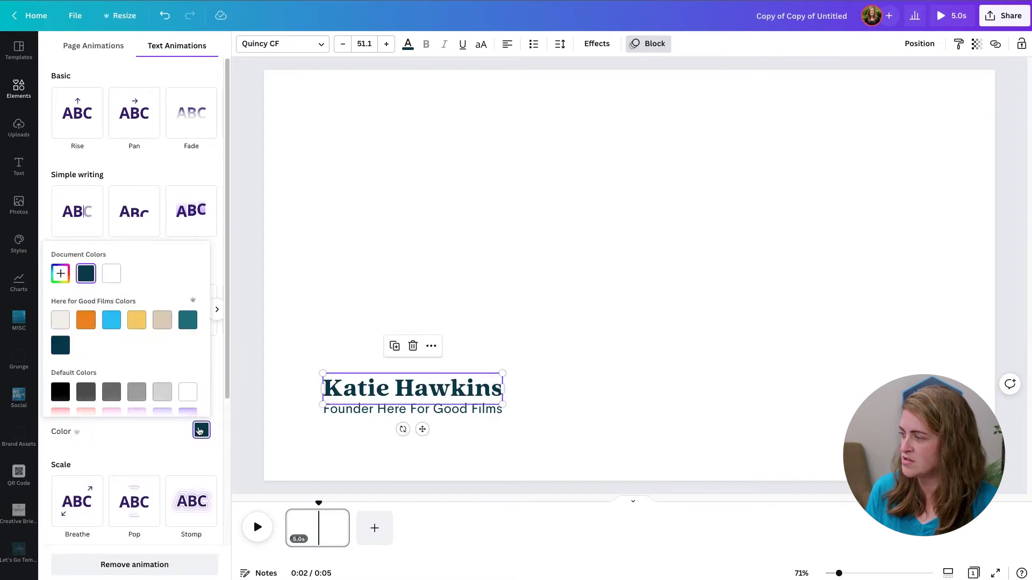
left_click(111, 321)
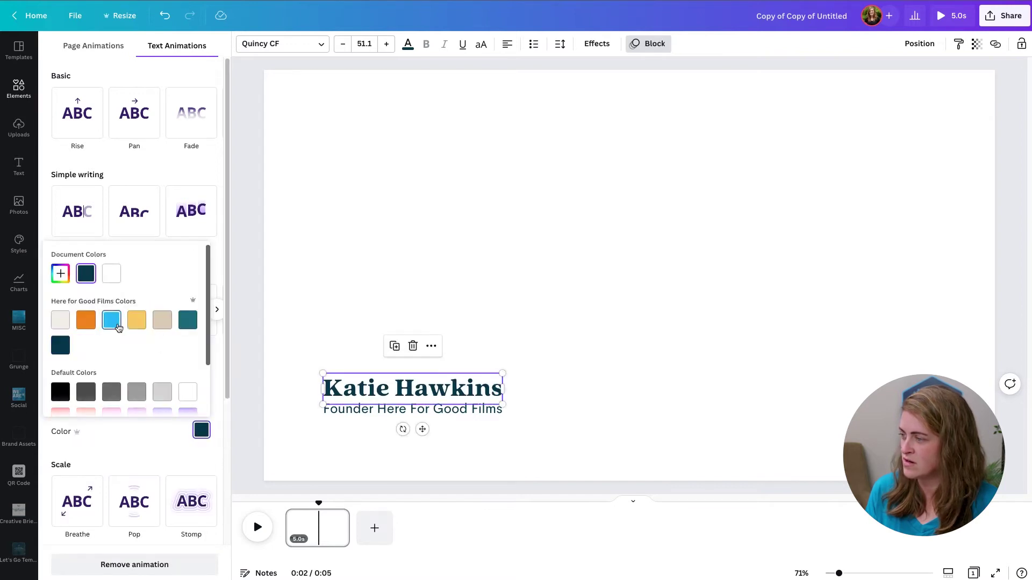
left_click(138, 443)
left_click(134, 400)
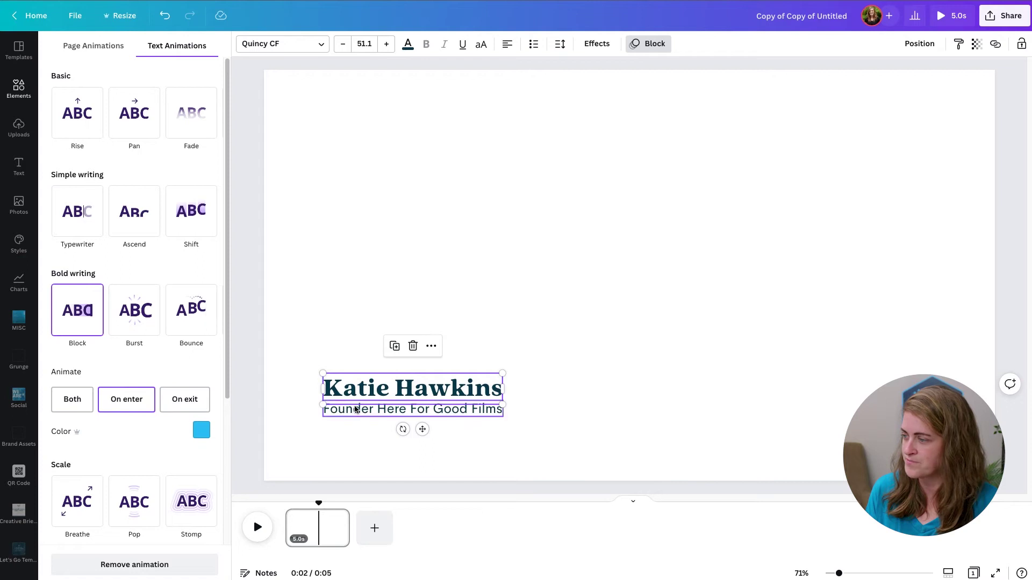
left_click(364, 410)
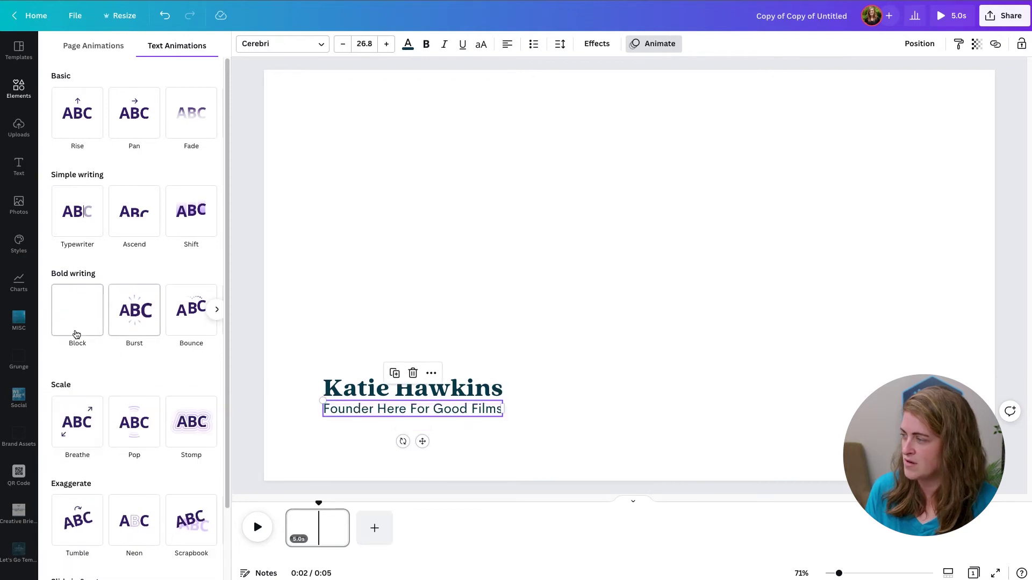
Apply the same light-blue Block animation to the Founder Here For Good Films subtitle
left_click(78, 315)
left_click(201, 430)
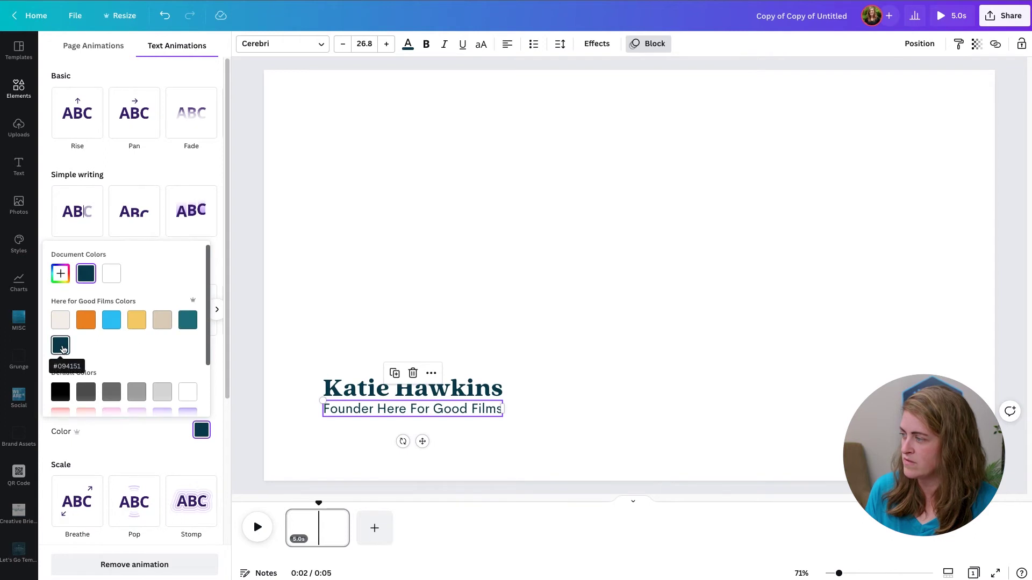
left_click(112, 321)
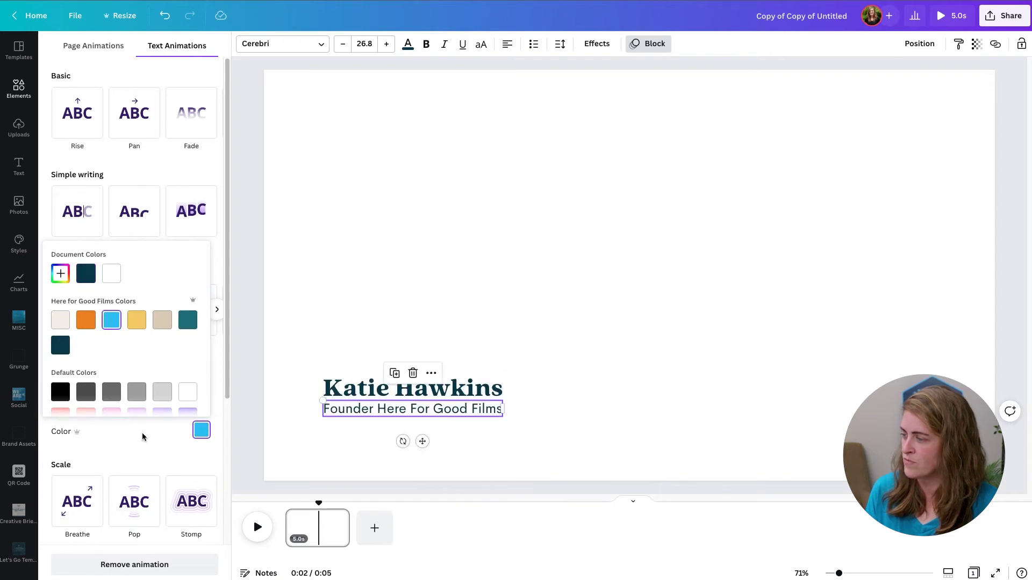
left_click(143, 431)
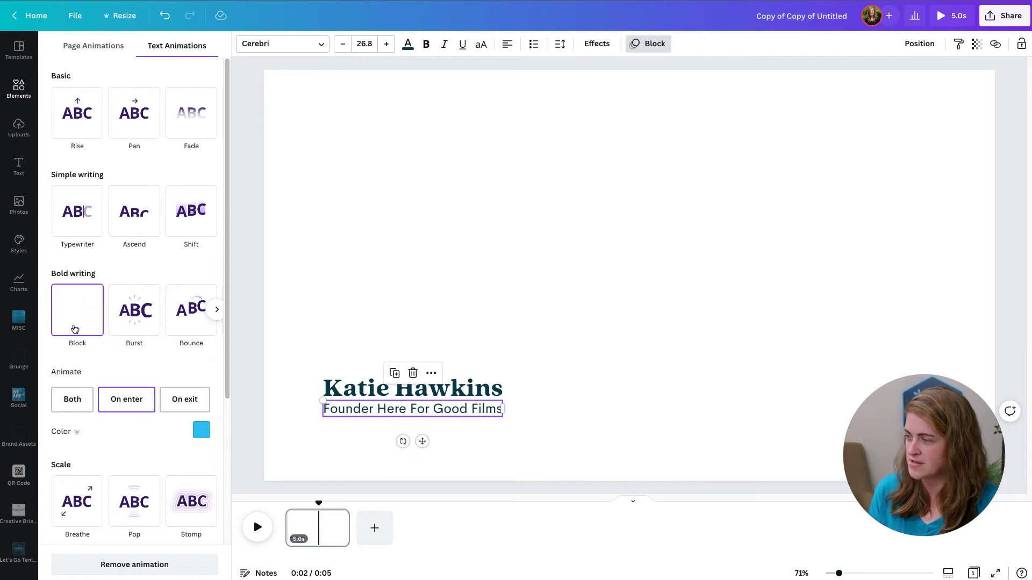
Place the 12.5-second talking-head video from Uploads onto the page
left_click(270, 391)
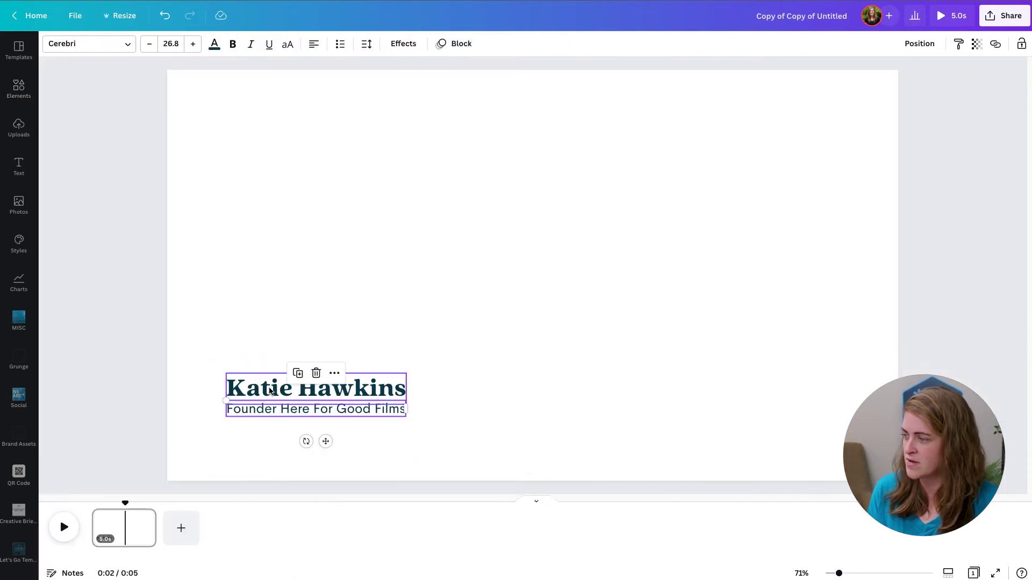
left_click(19, 129)
left_click_drag(91, 172, 448, 176)
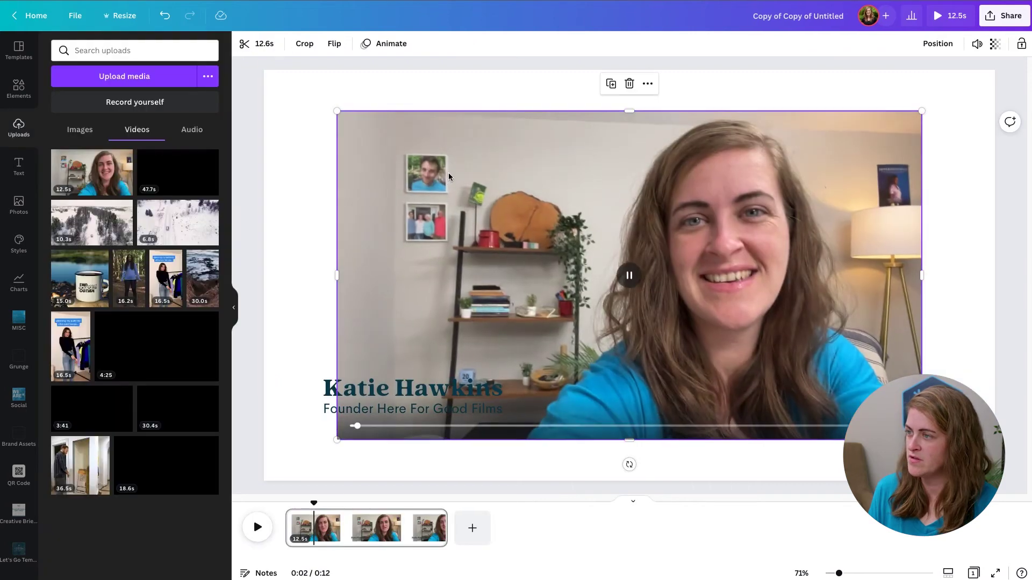
Set the video as the page background and shift the name and subtitle to the lower left
right_click(449, 177)
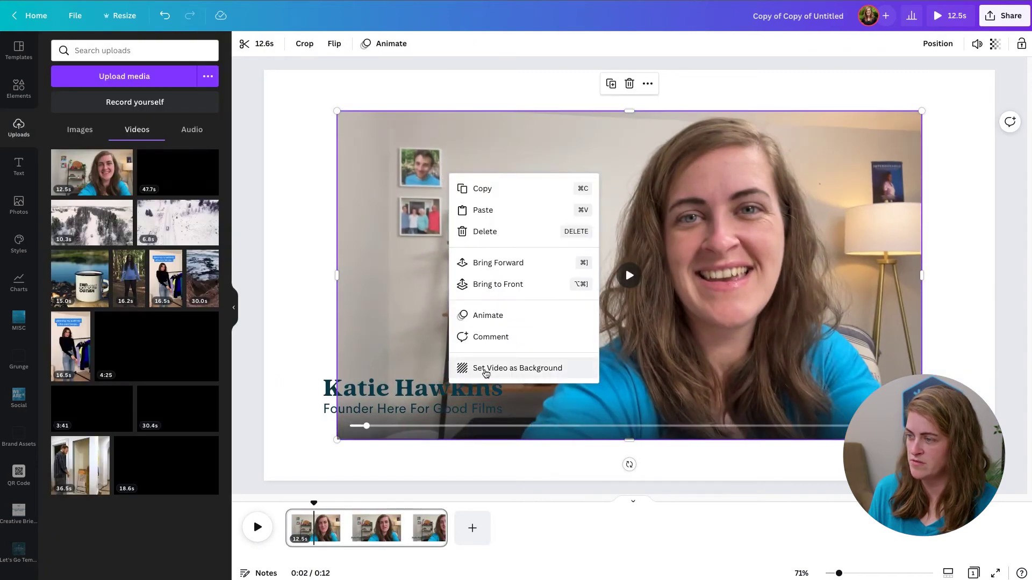
left_click(485, 370)
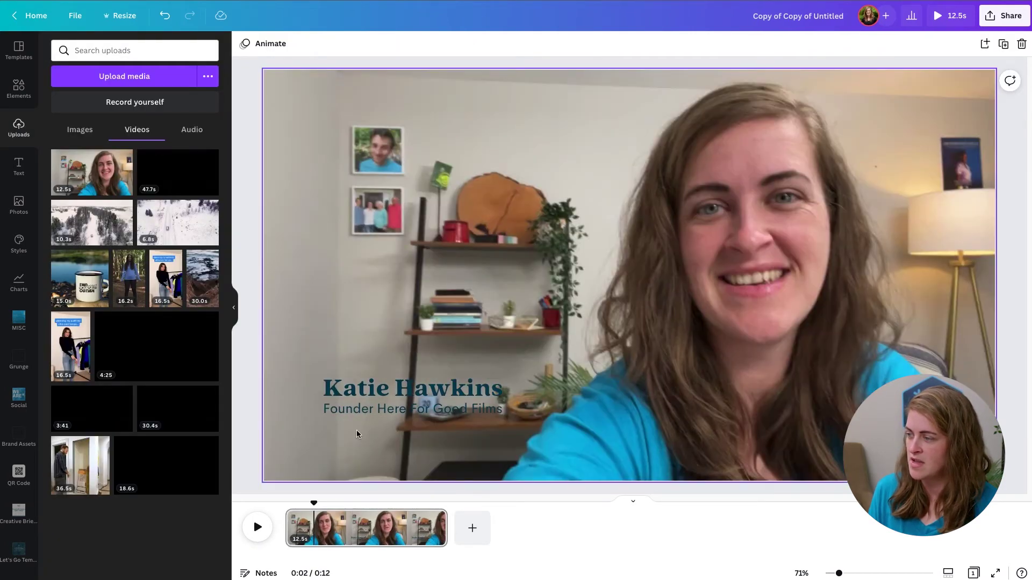
left_click(352, 390)
left_click(354, 411, "shift")
left_click_drag(351, 397, 323, 392)
mouse_move(451, 404)
left_mouse_down()
mouse_move(450, 418)
mouse_move(462, 413)
left_mouse_up()
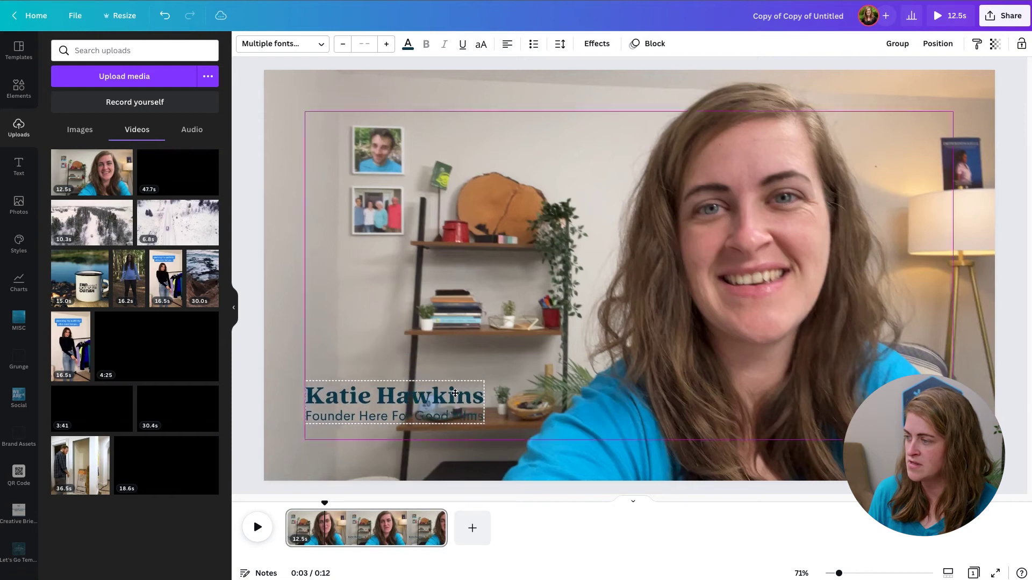
Add a square with R and size it into a wide, flat box behind the text
key("r")
left_click_drag(603, 279, 324, 434)
left_click_drag(410, 428, 489, 428)
left_click_drag(389, 368, 397, 389)
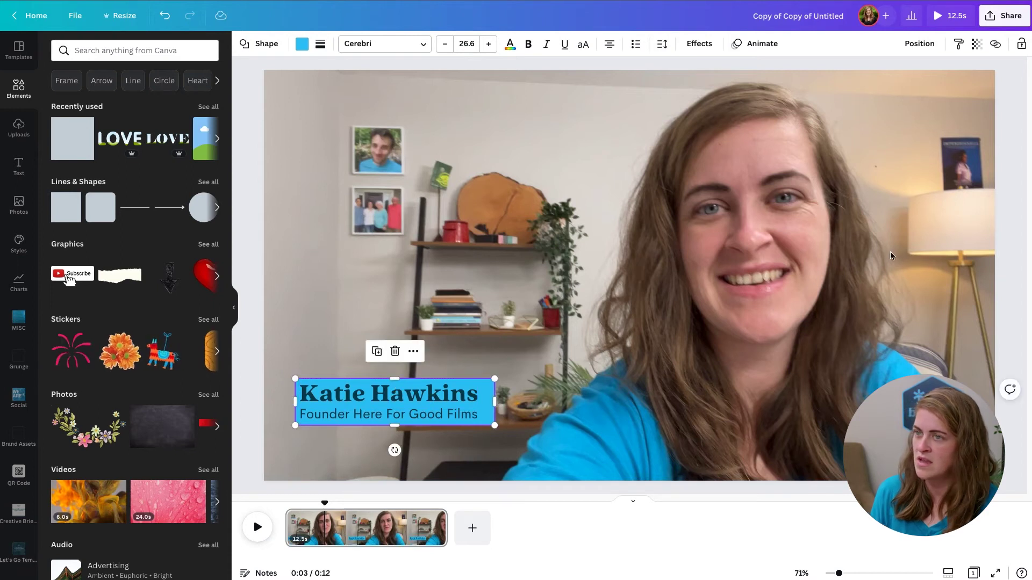
Set the box transparency to about 48 and, after trying other brand colours, keep it bright blue
left_click(976, 43)
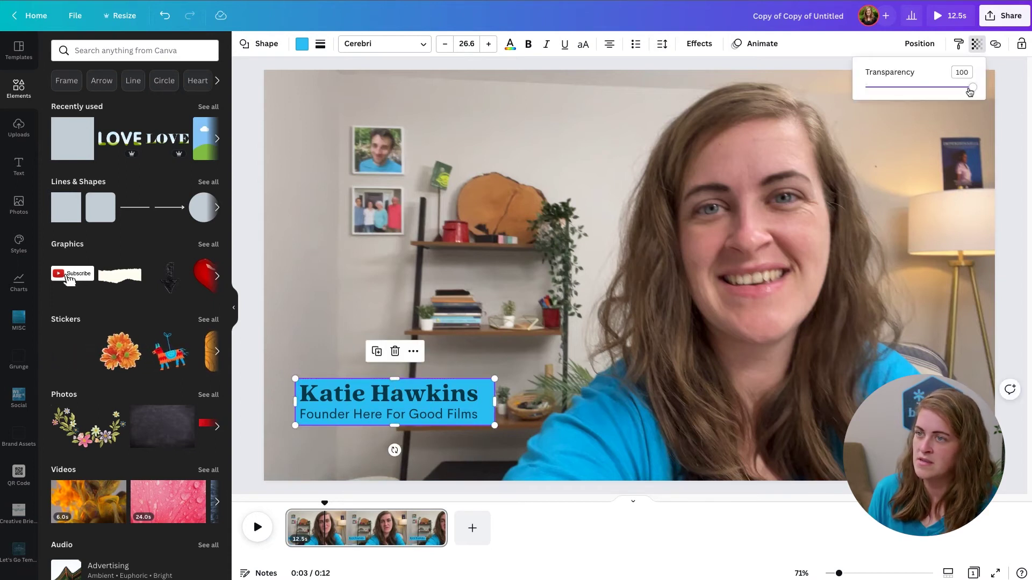
left_click_drag(969, 87, 917, 87)
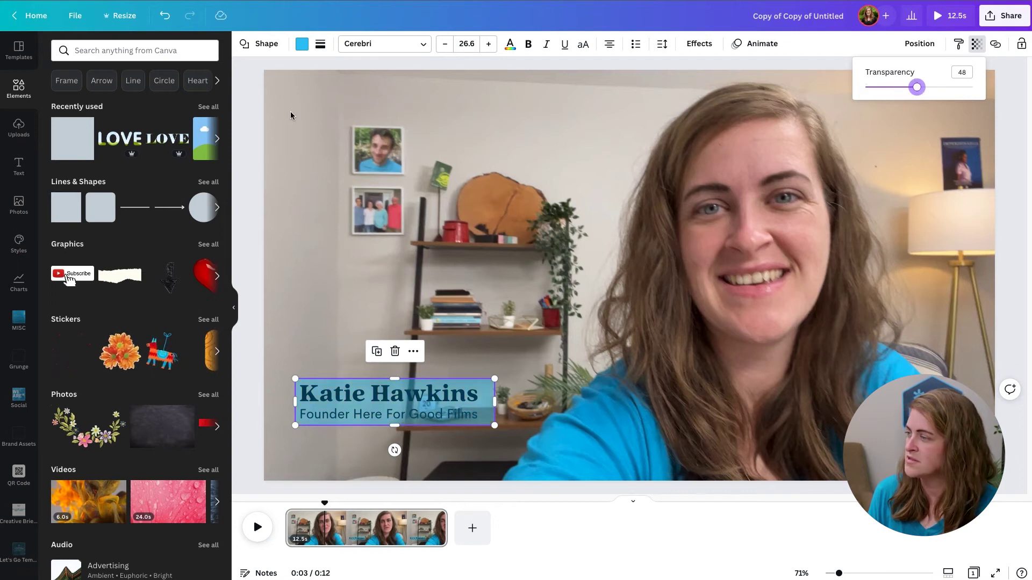
left_click(302, 44)
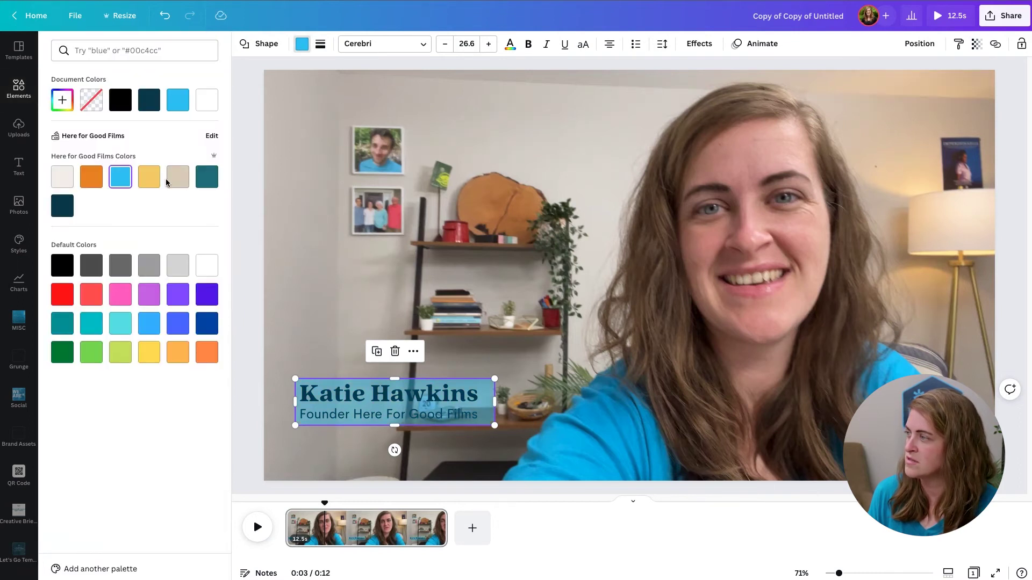
left_click(67, 181)
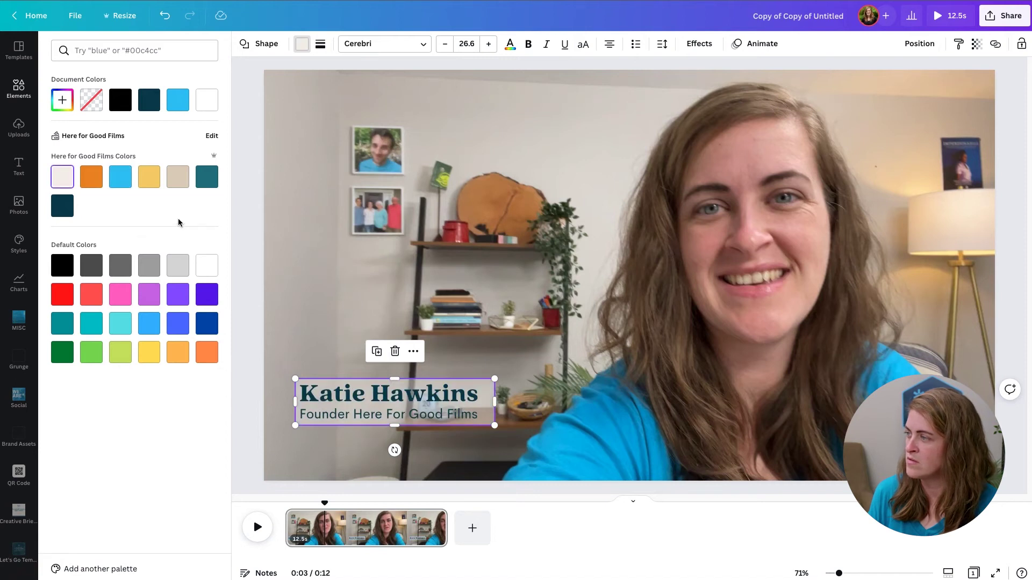
left_click(181, 178)
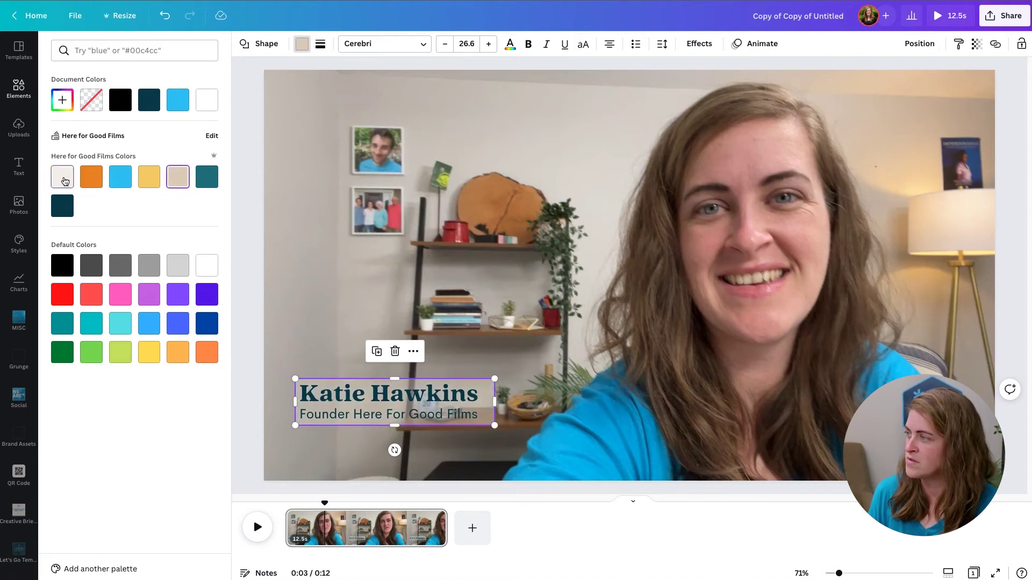
left_click(62, 177)
left_click(62, 206)
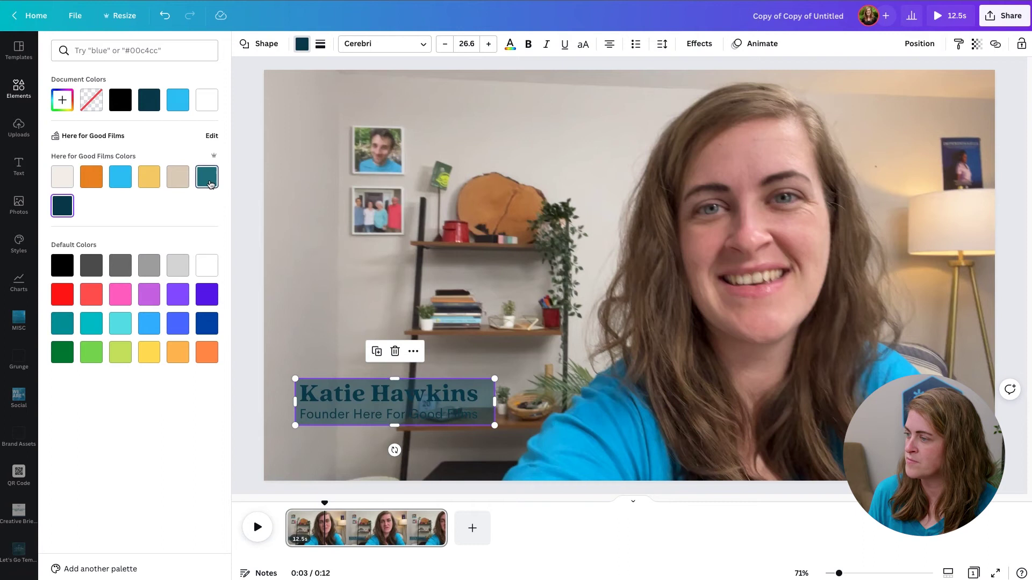
left_click(206, 177)
left_click(116, 182)
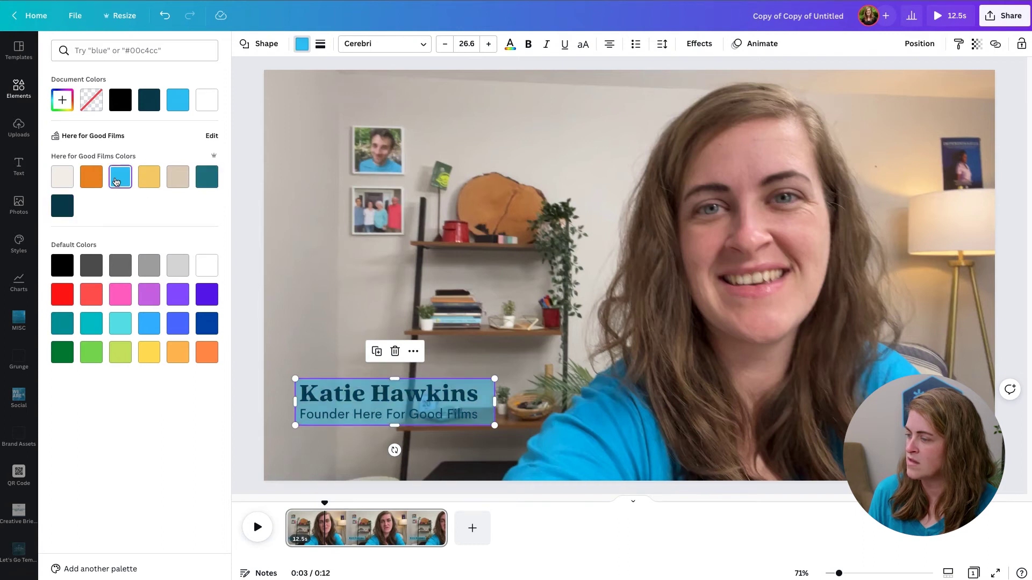
key("Escape")
left_click(302, 472)
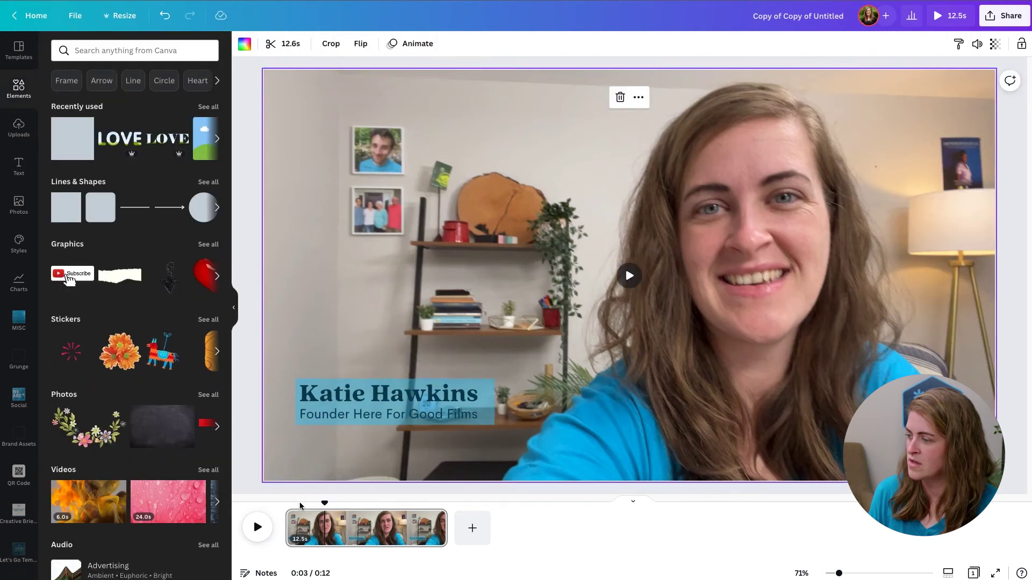
Change the lower-third box fill to light cream and switch its entrance animation from Fade to Pan
left_click(299, 404)
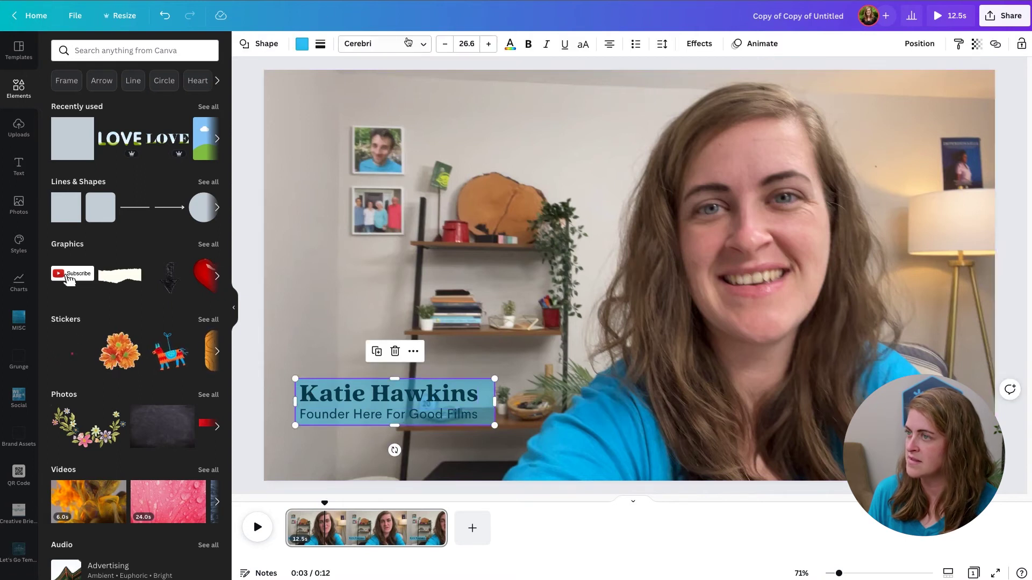
left_click(748, 43)
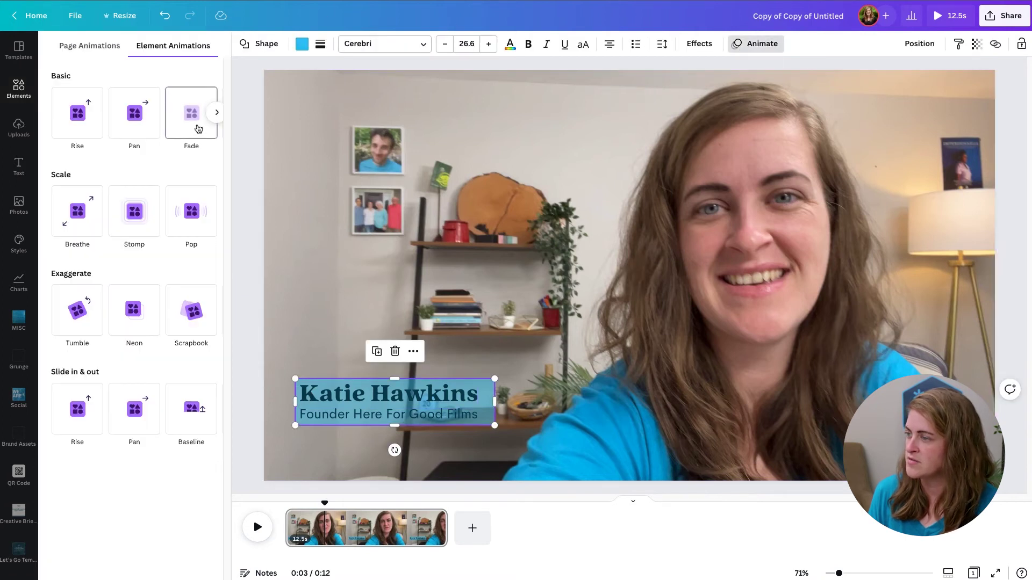
left_click(196, 128)
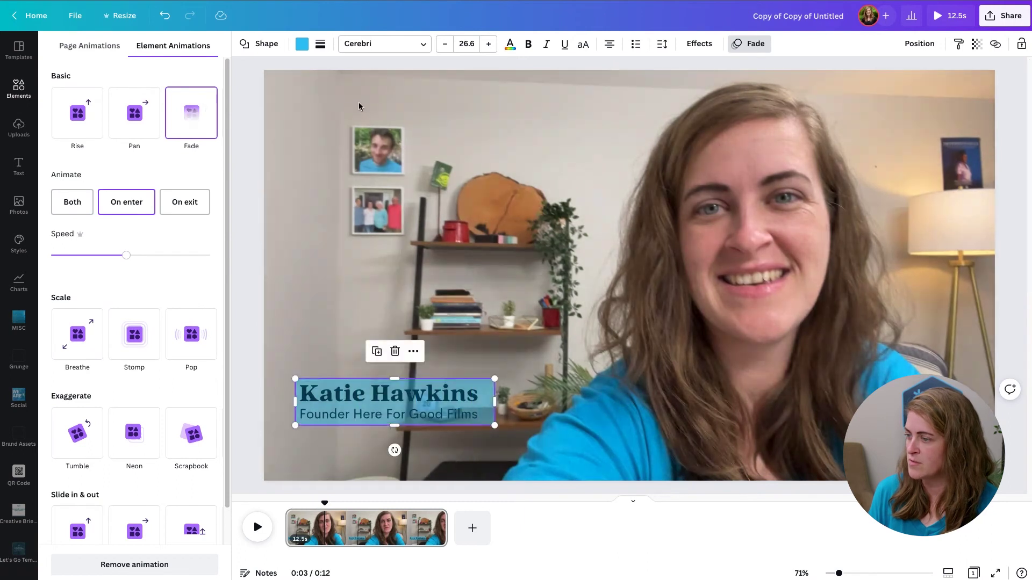
left_click(302, 44)
left_click(62, 176)
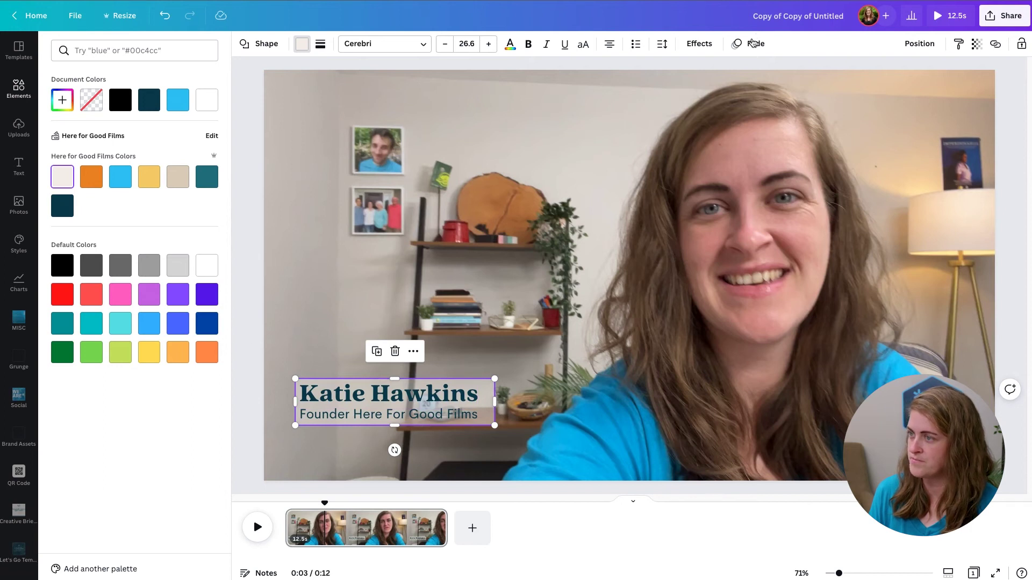
left_click(754, 43)
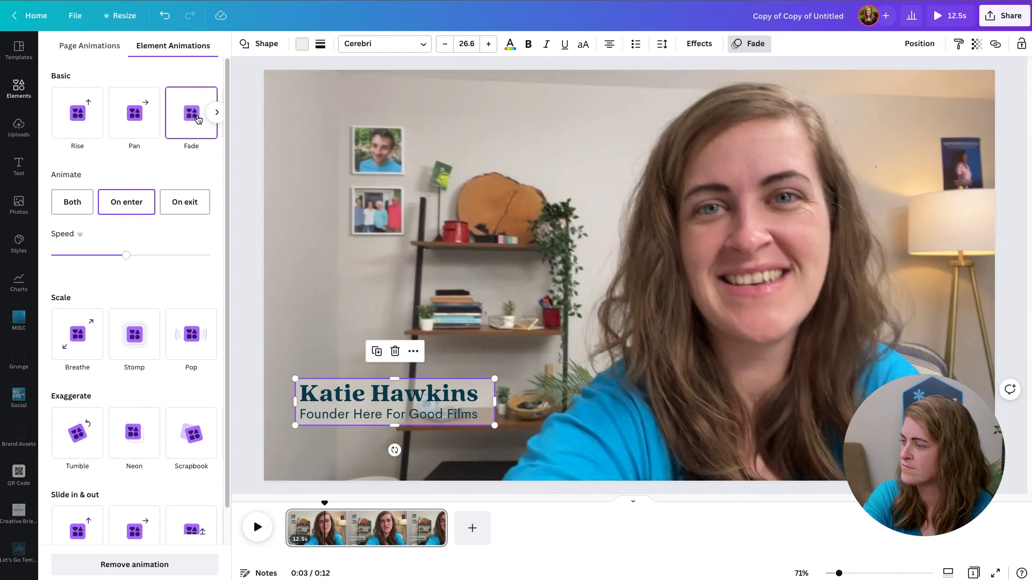
left_click(136, 124)
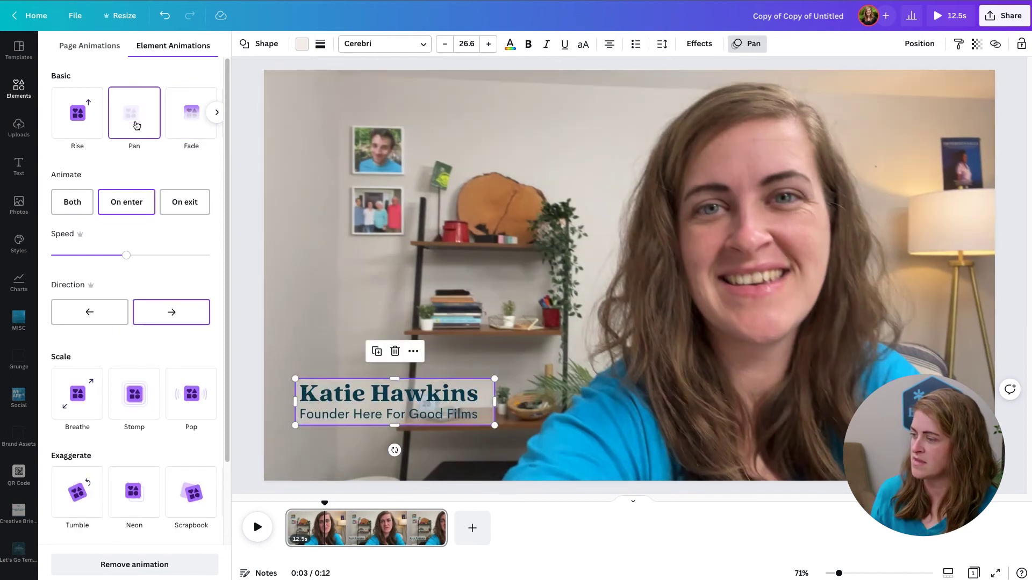
left_click(305, 520)
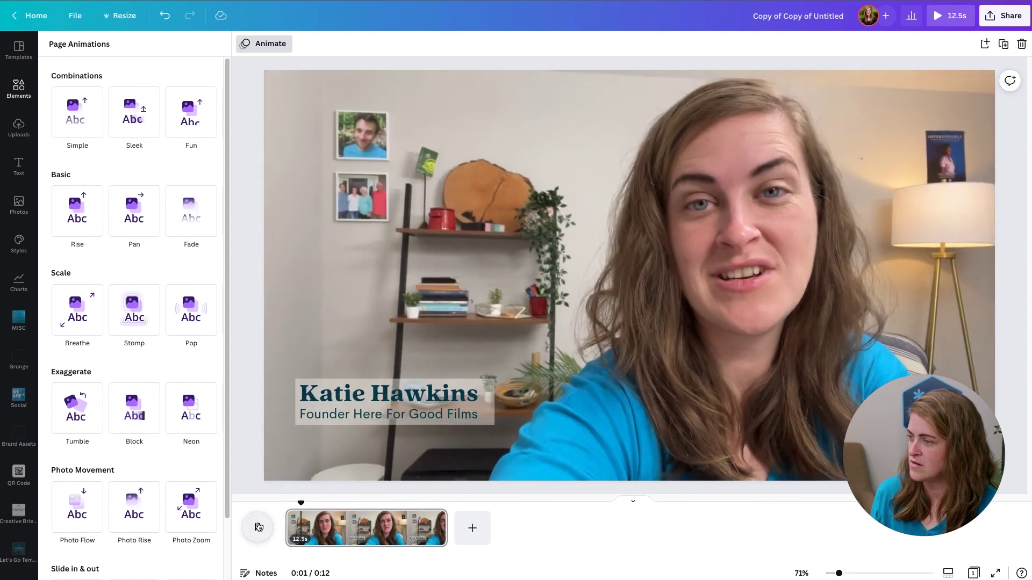
left_click(258, 527)
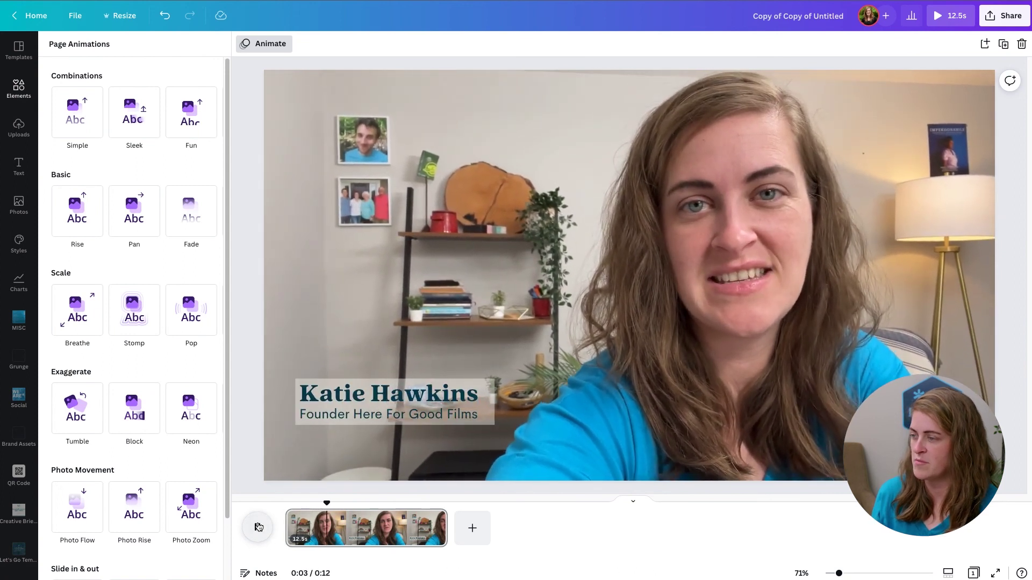